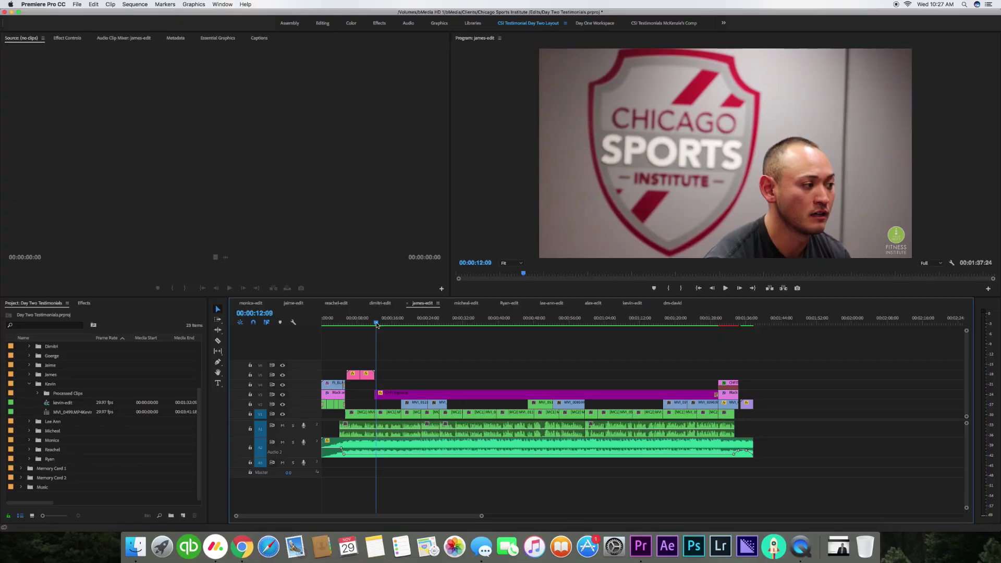
- Park the playhead at 00:00:12:17 and bring up the new project item options
mouse_move(375, 326)
left_mouse_down()
mouse_move(391, 326)
mouse_move(382, 327)
left_mouse_up()
key("XF86AudioRaiseVolume")
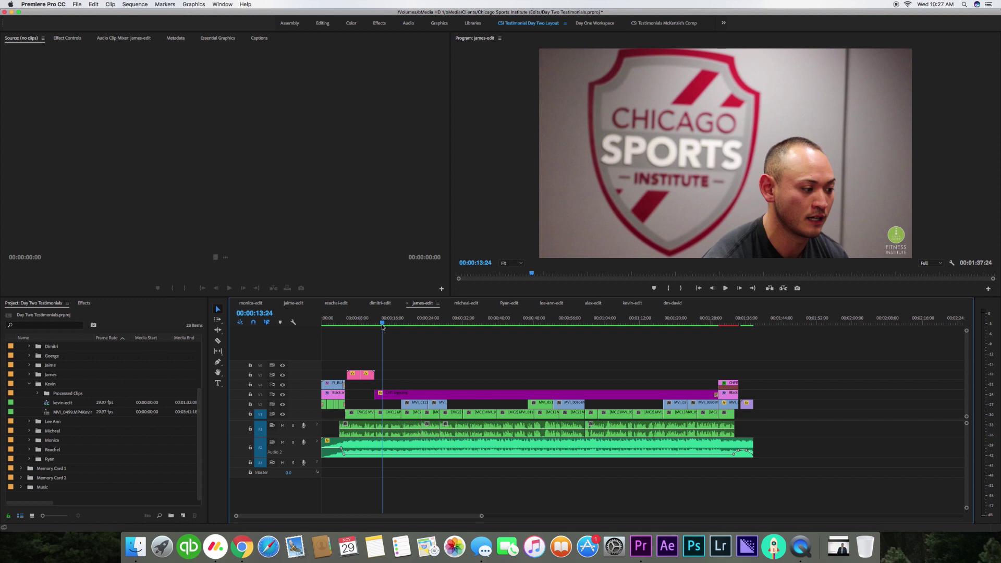
left_click_drag(382, 327, 377, 327)
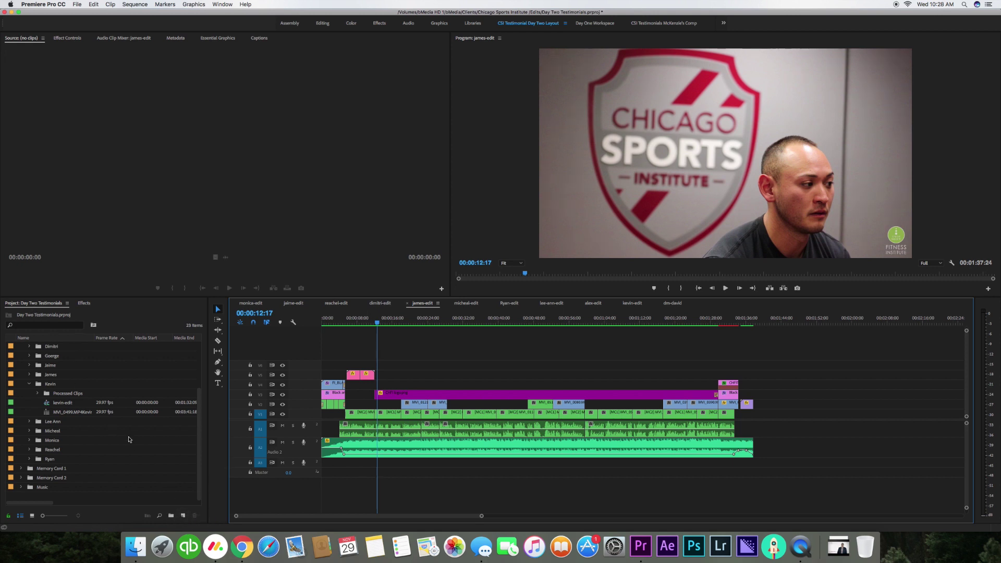
left_click(183, 515)
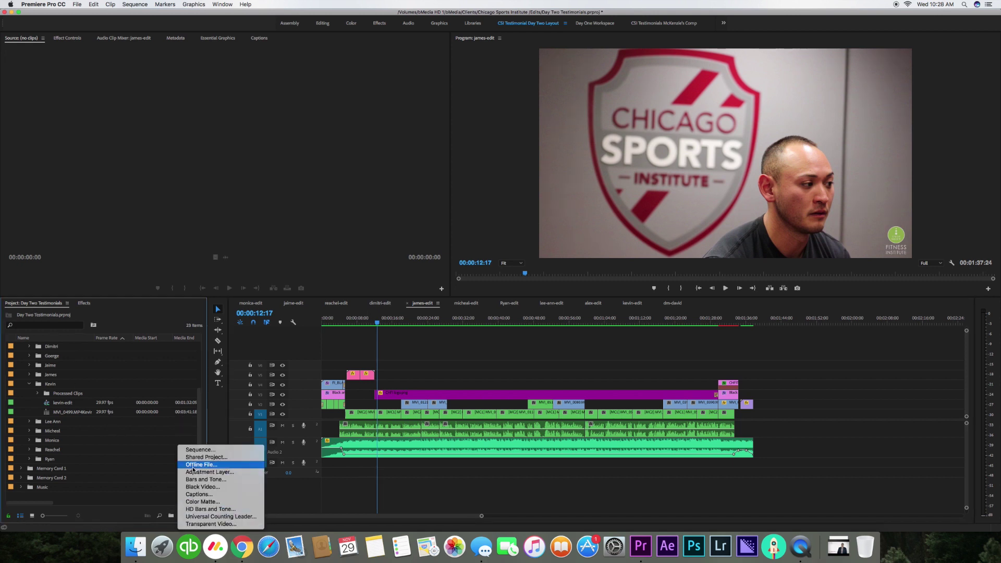
right_click(150, 498)
- Create a Captions item with the Open Captions standard at 1920×1080, 29.97 fps
mouse_move(149, 490)
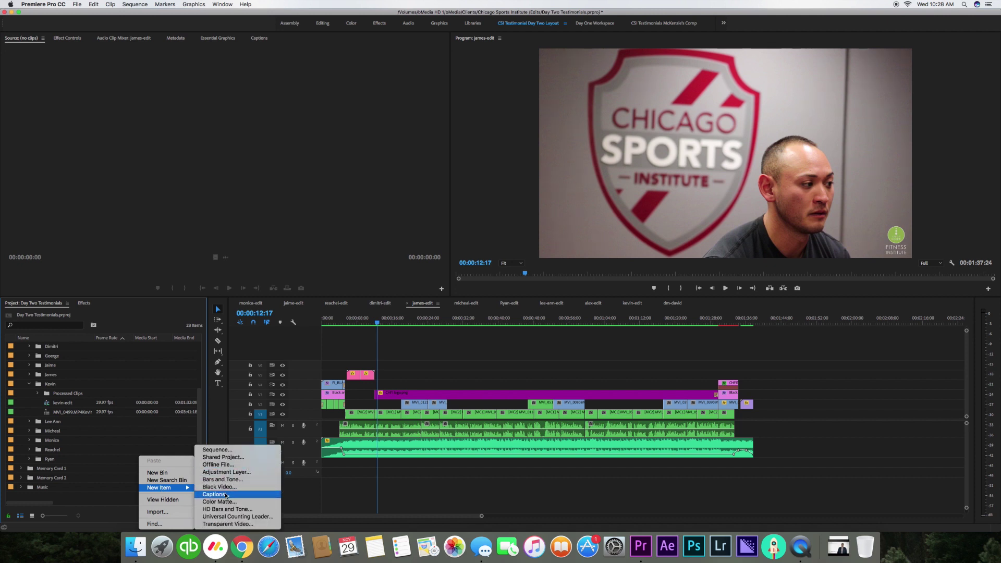
left_click(226, 495)
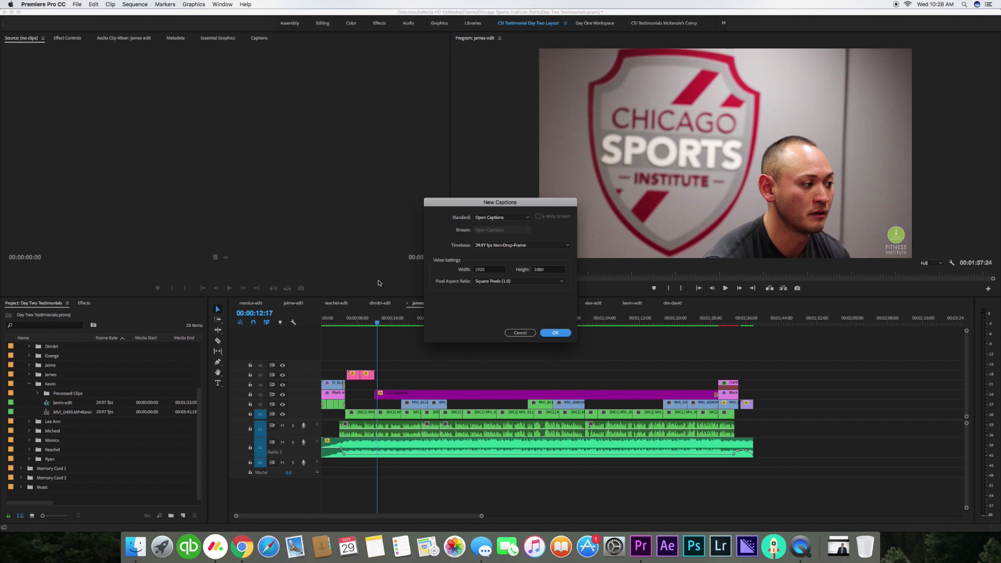
left_click_drag(480, 198, 452, 198)
left_click(462, 218)
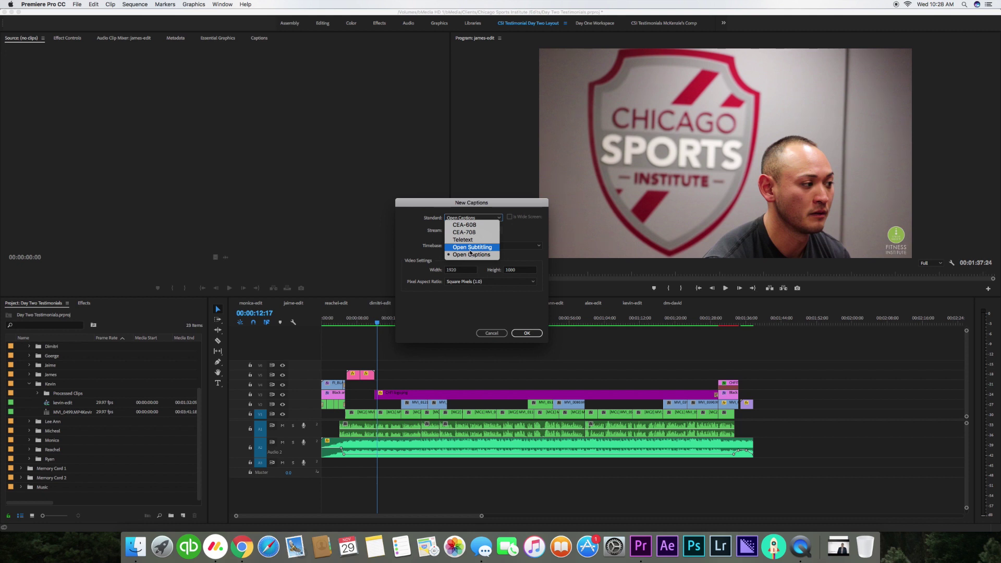
left_click(490, 295)
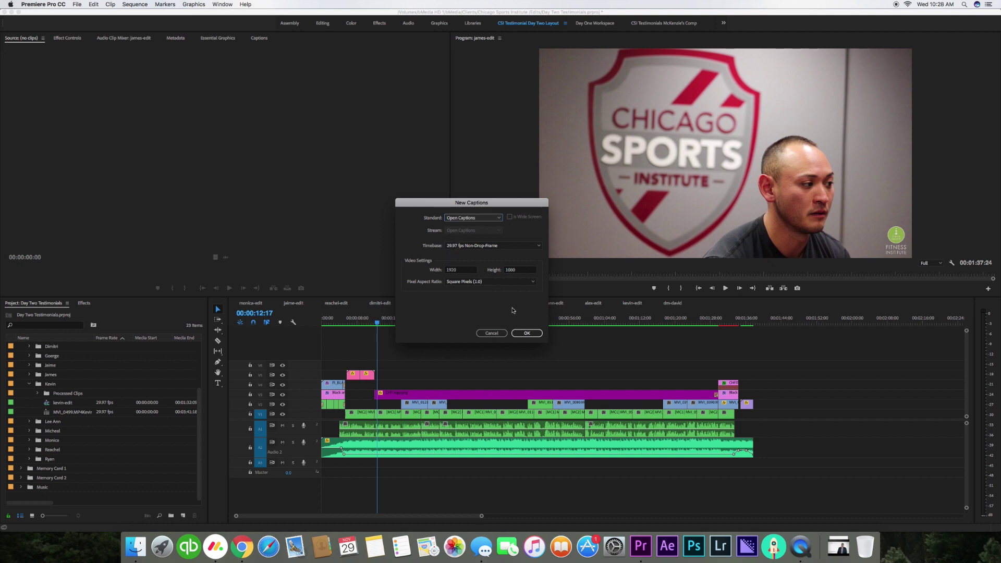
left_click(528, 333)
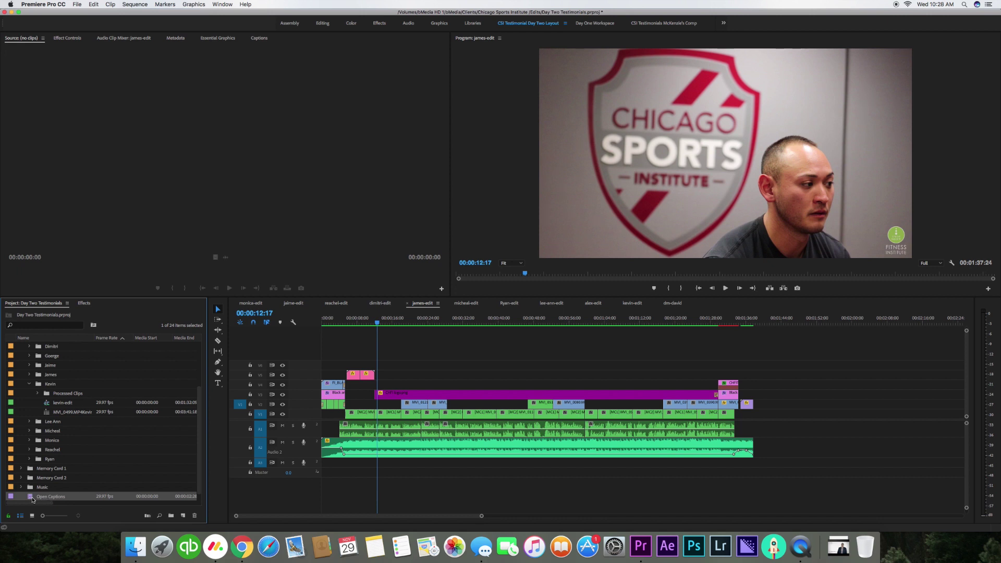
- Place the Open Captions item on track V6 at the playhead, then nudge the playhead slightly earlier
left_click_drag(32, 500, 734, 368)
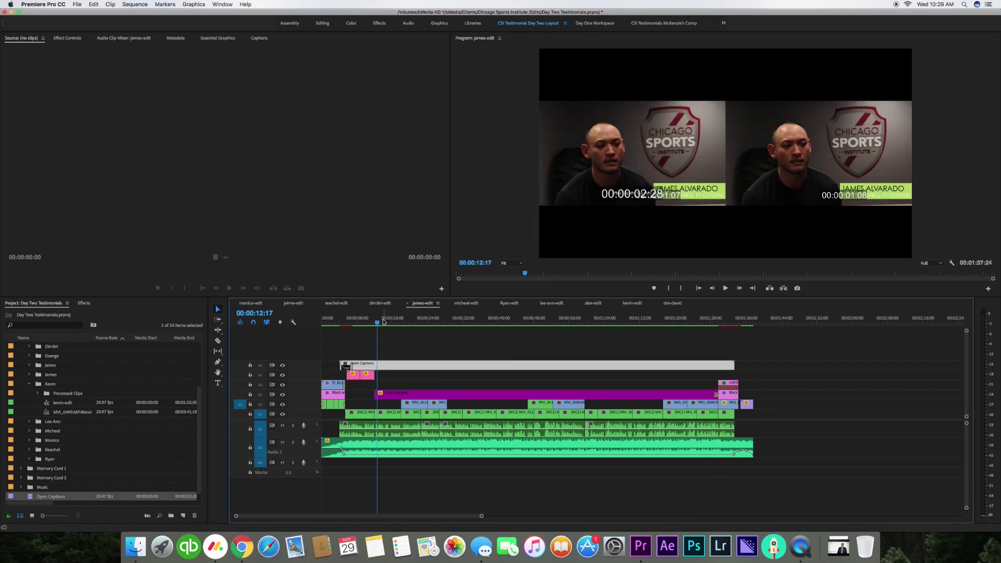
left_click_drag(378, 323, 375, 324)
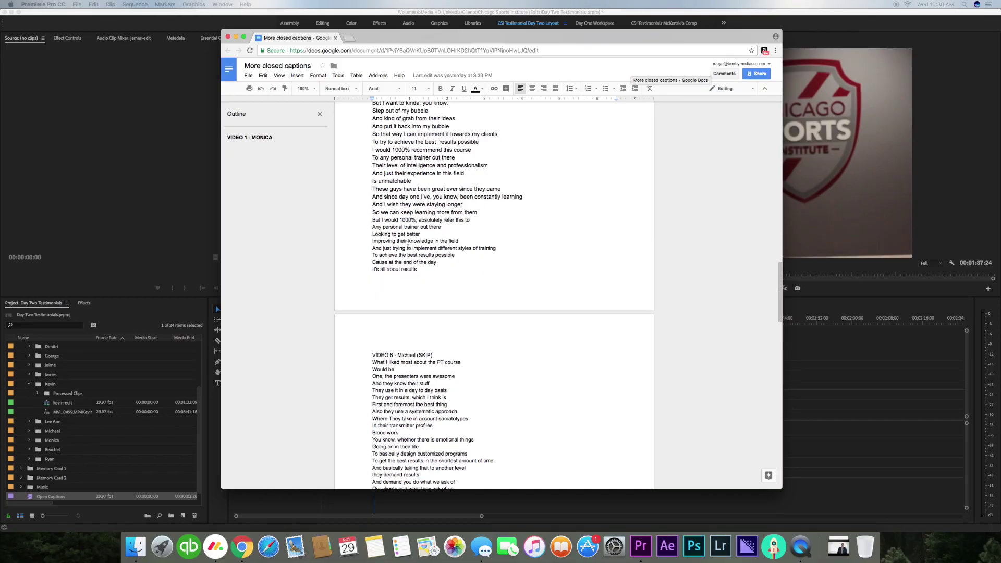
- Find VIDEO 5 - James, select 'What I liked most about the PT course', and move Chrome aside
scroll(409, 245, "up", 4)
scroll(408, 244, "down", 2)
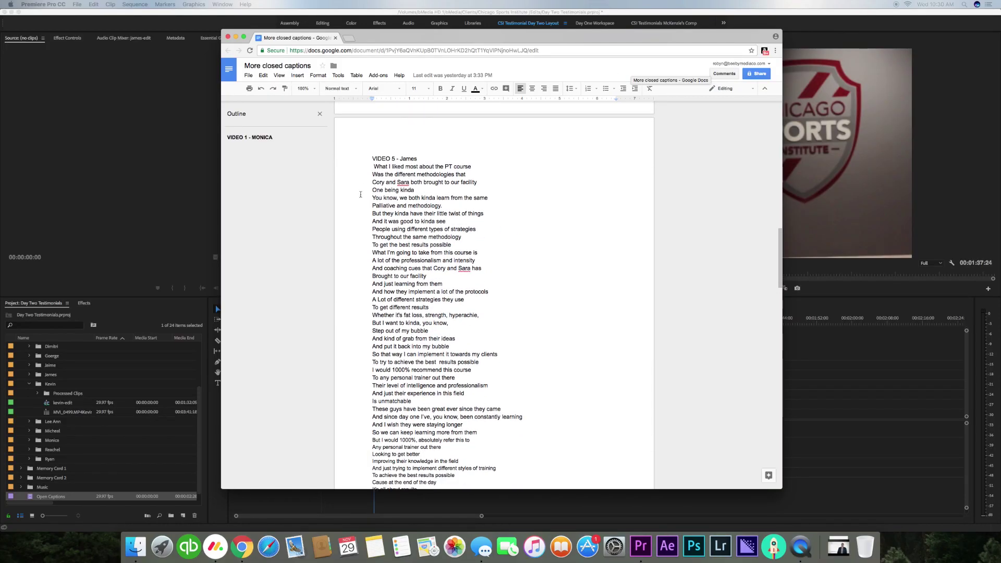
left_click_drag(369, 167, 479, 165)
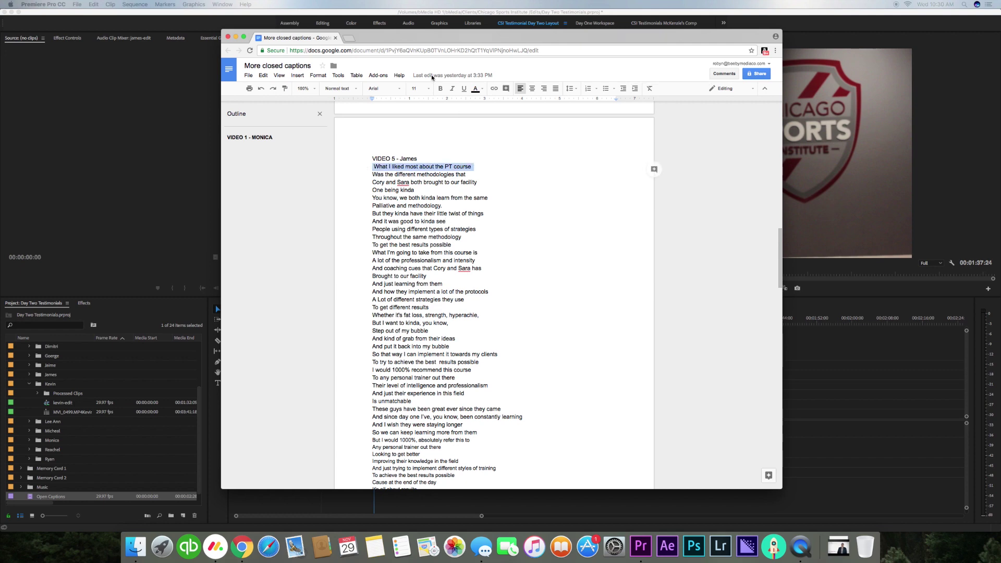
left_click_drag(409, 42, 1000, 79)
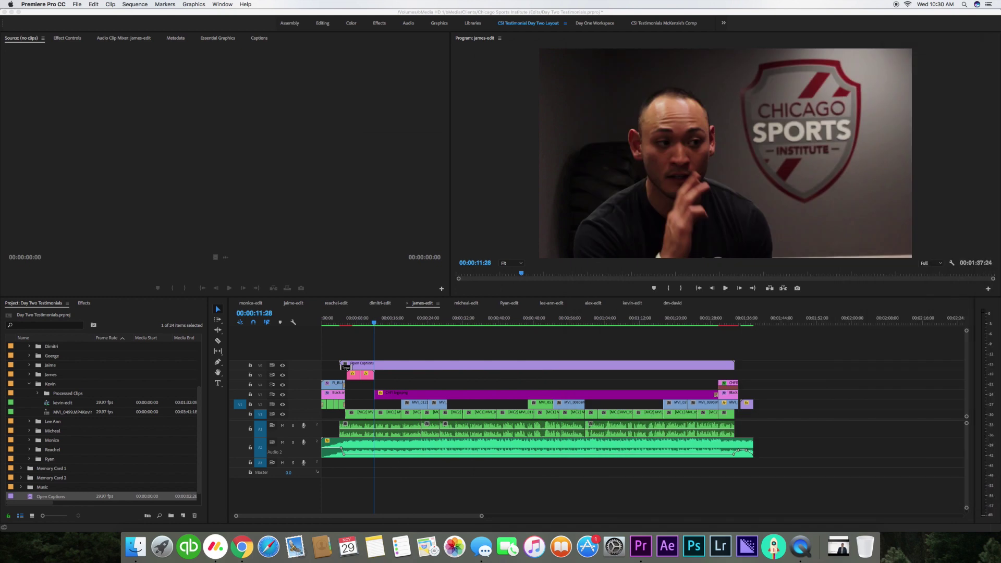
key("space")
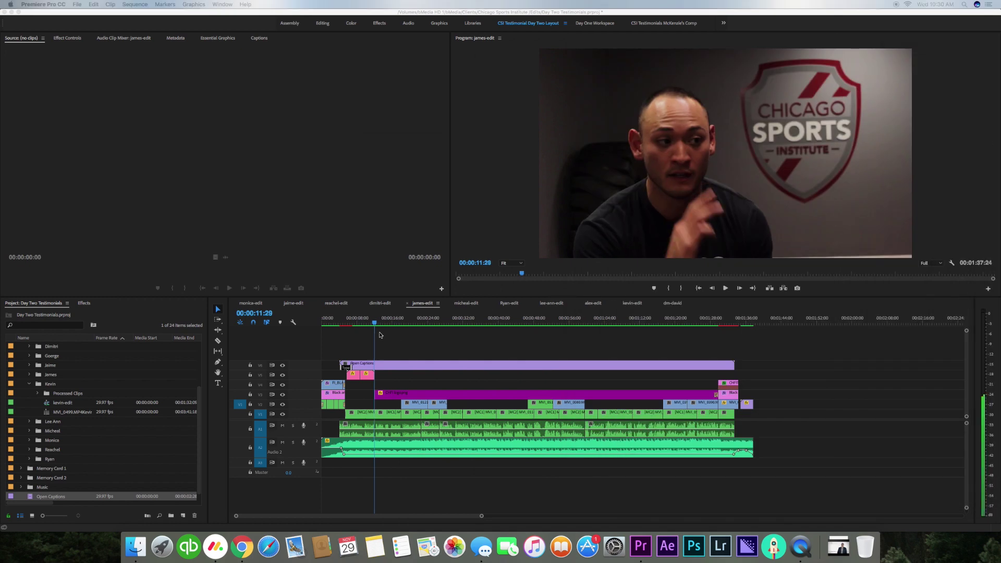
left_click(374, 327)
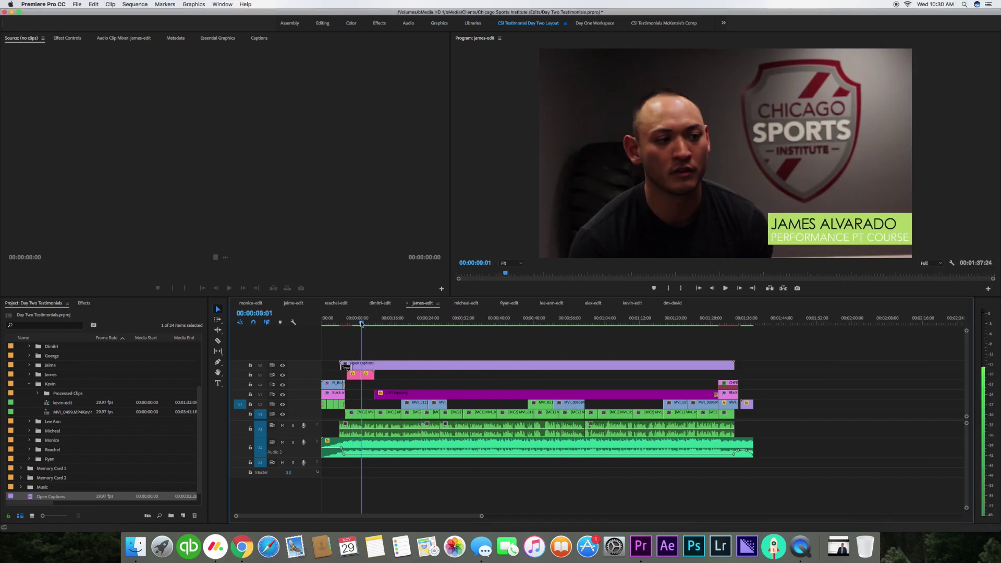
left_click_drag(373, 326, 375, 326)
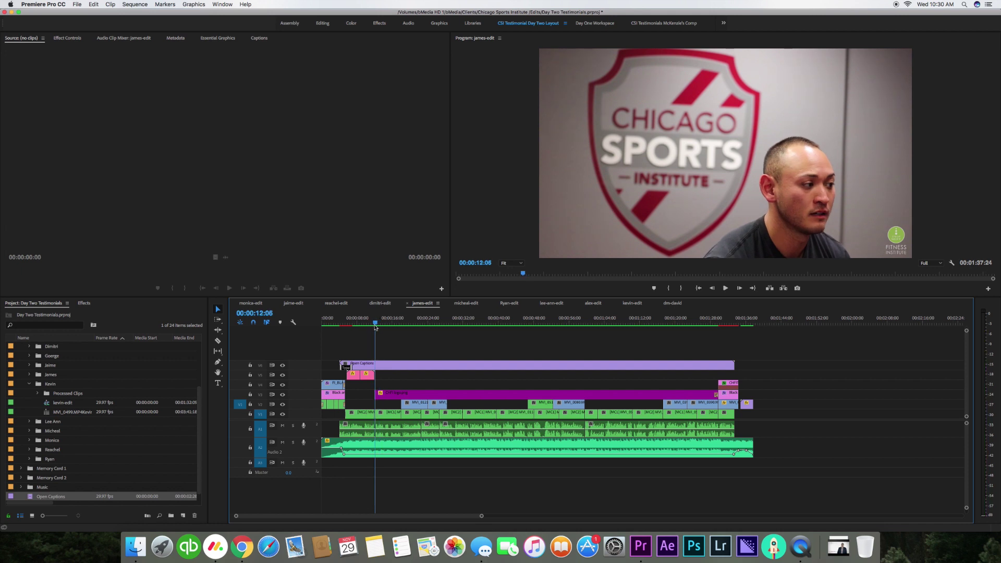
key("XF86AudioRaiseVolume")
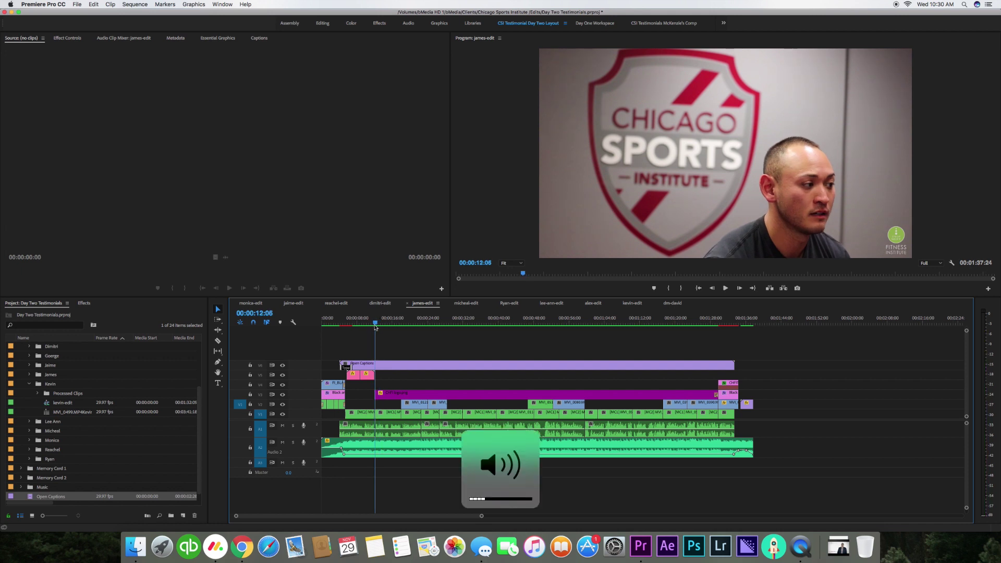
left_click_drag(380, 327, 374, 324)
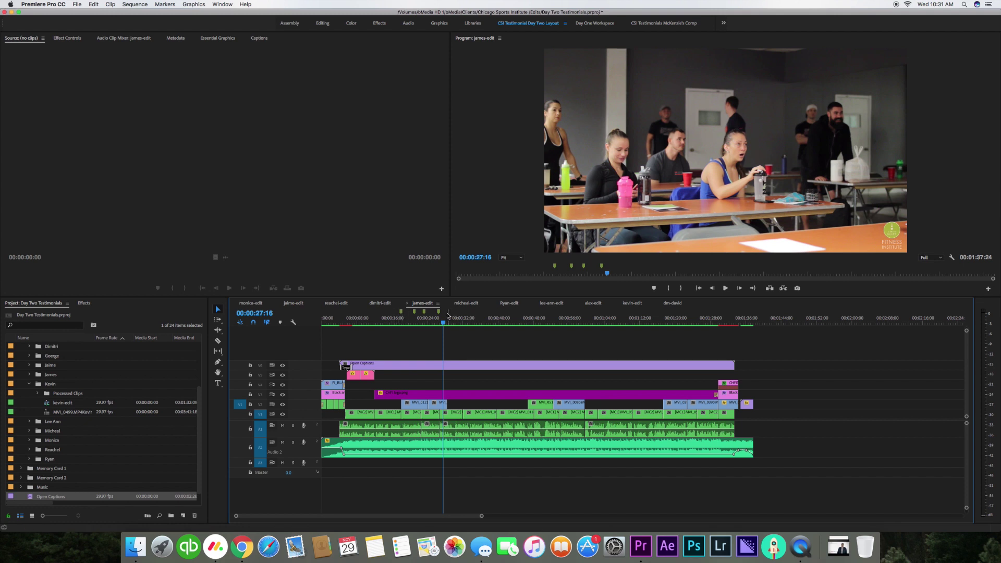
- Select the Open Captions clip at 00:00:17:23 and open its caption editor
left_click(400, 319)
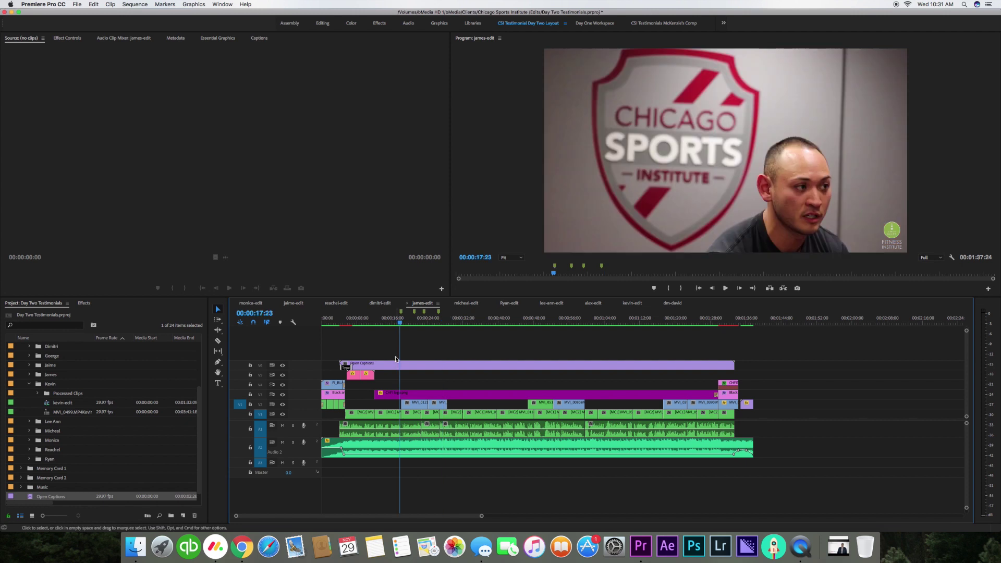
left_click(397, 367)
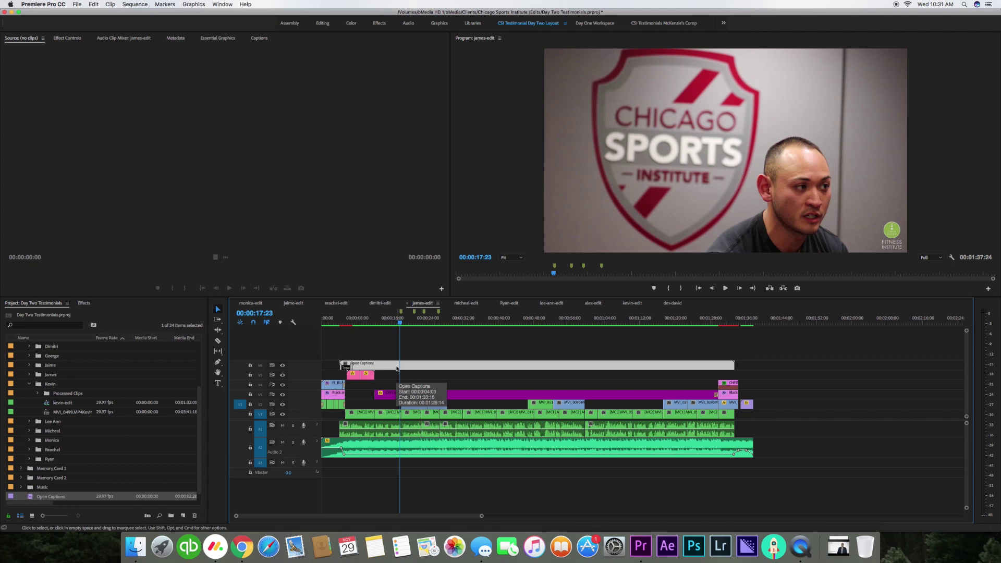
left_click(258, 37)
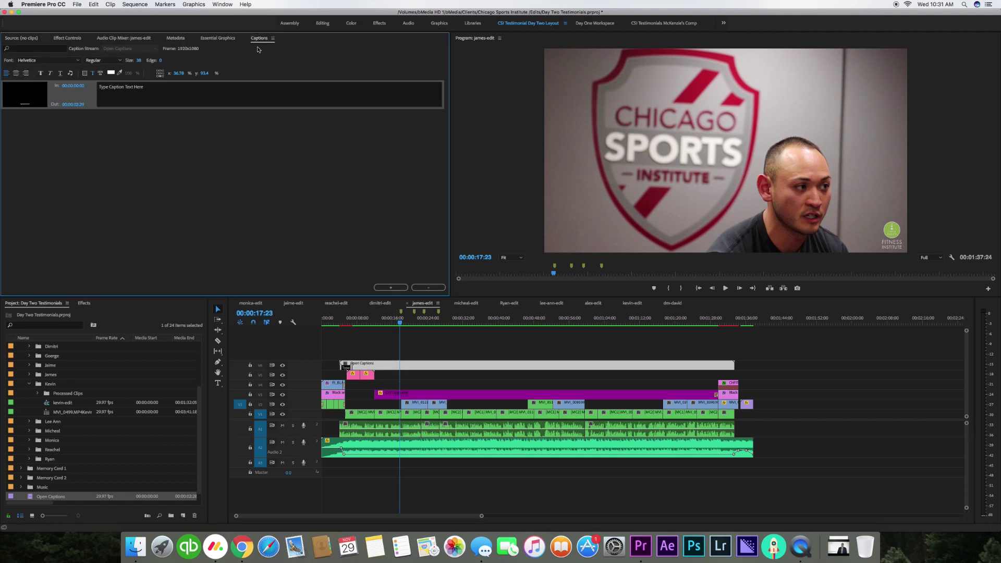
left_click(222, 4)
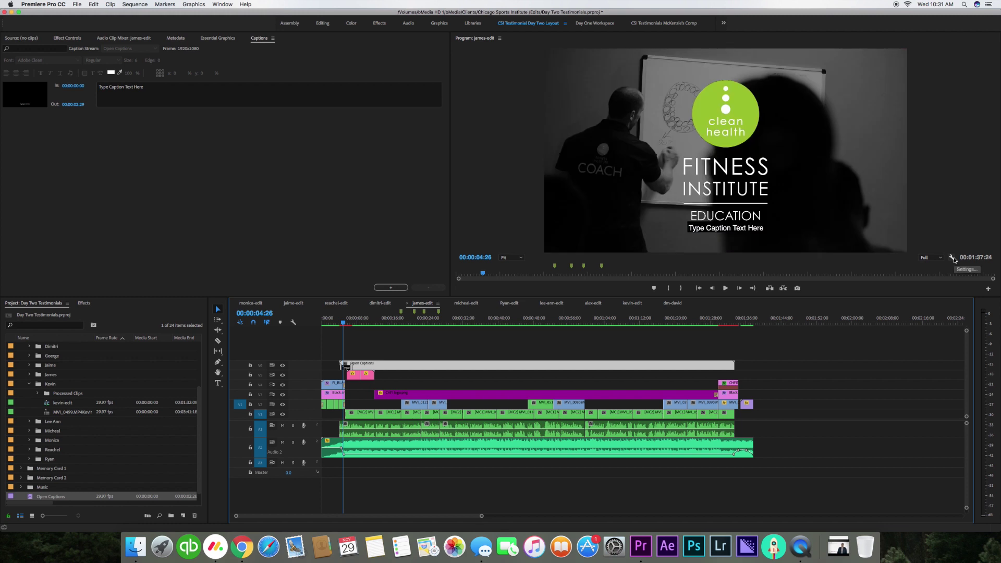
- Enable Closed Captions Display in the Program monitor and jump to about 12 seconds
left_click(953, 259)
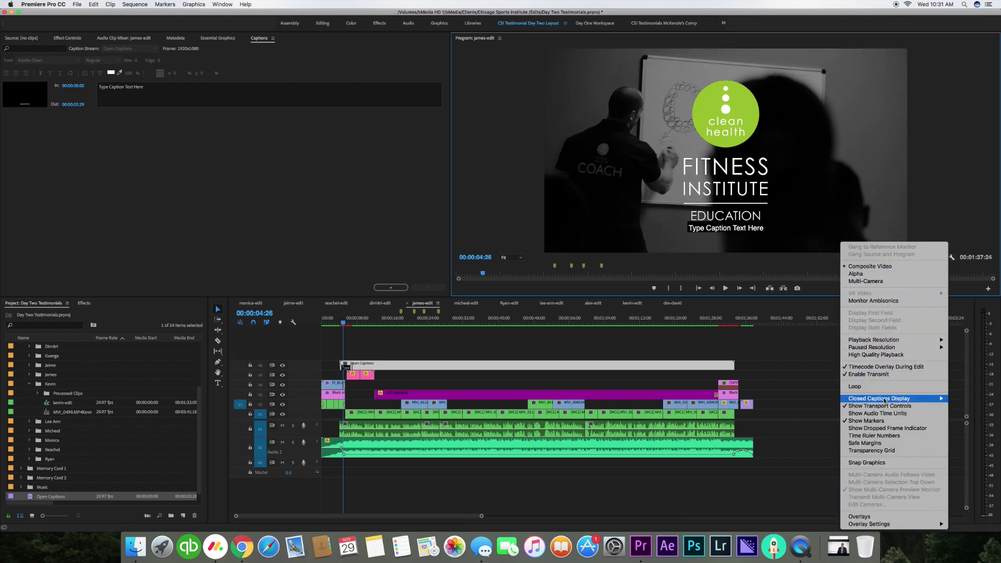
mouse_move(884, 399)
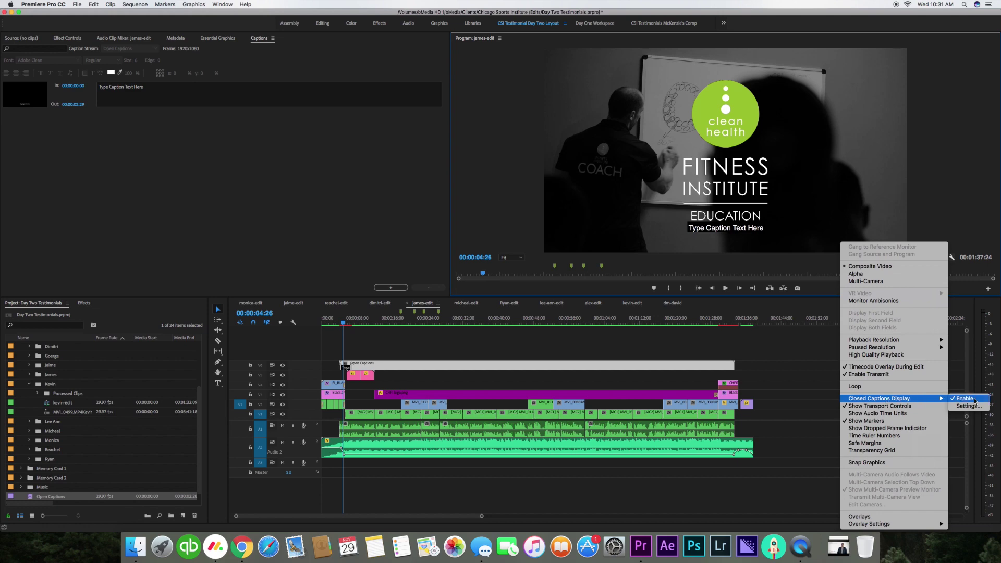
left_click(378, 324)
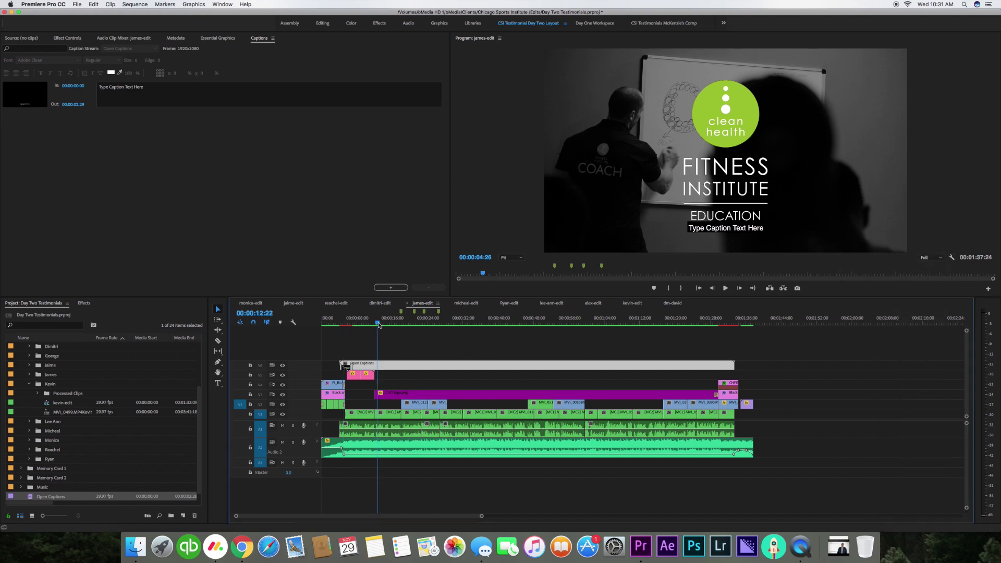
- Delete the placeholder caption from the Open Captions track
left_click(376, 324)
left_click(172, 93)
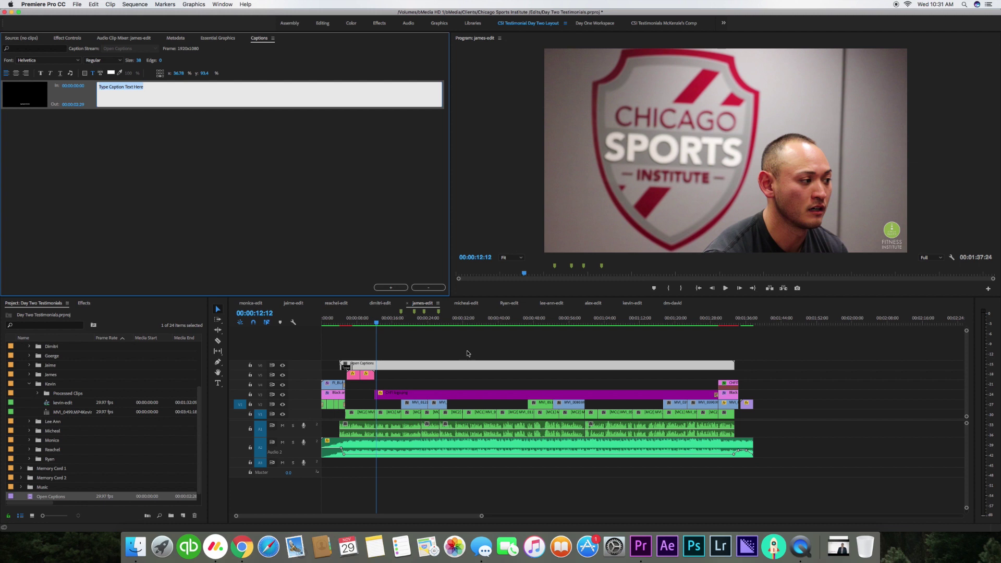
left_click(428, 288)
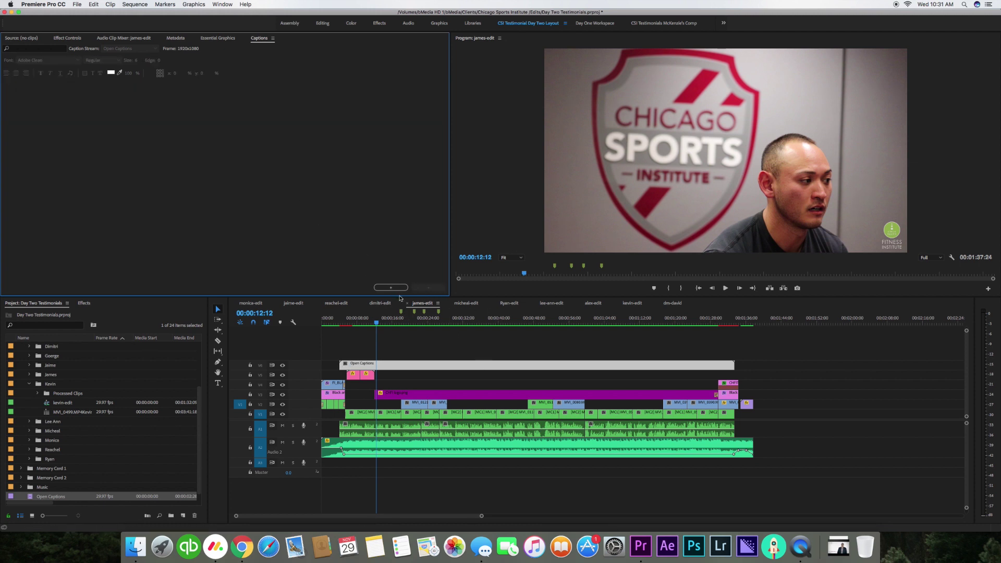
- Add a new caption near 12 seconds, enter 1212 as its In time, and trim the captions clip
left_click(374, 323)
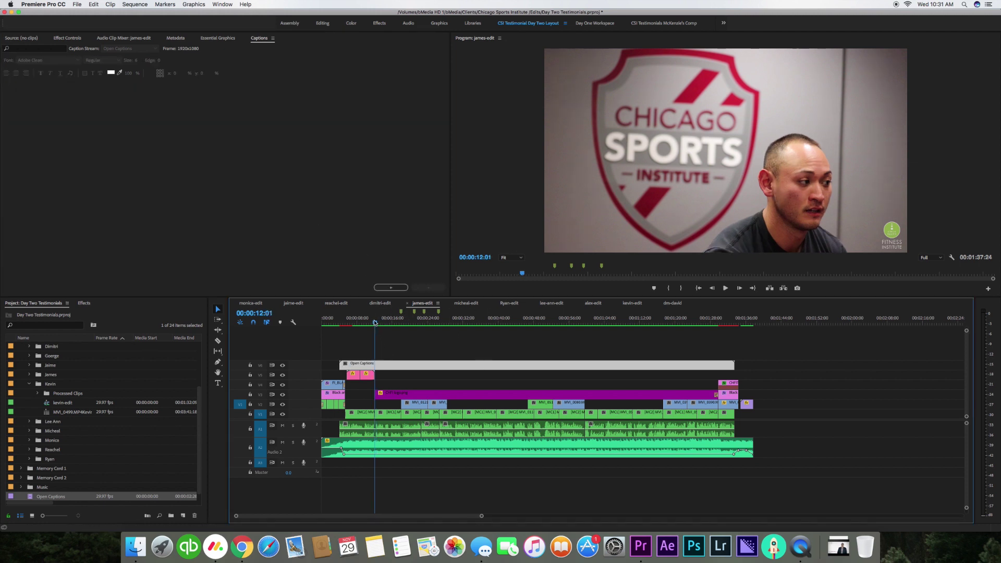
left_click_drag(375, 323, 376, 323)
left_click(381, 288)
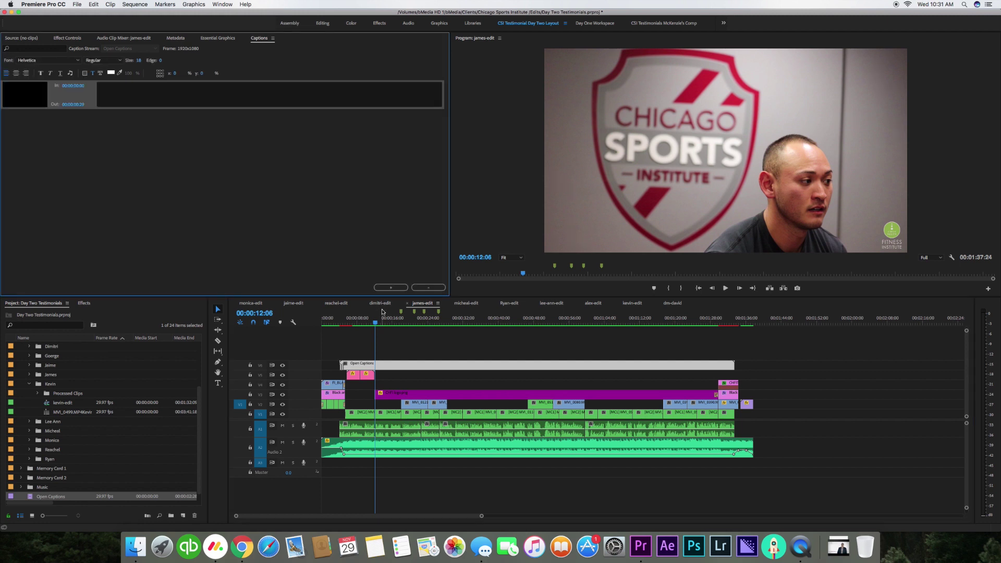
left_click(79, 86)
type("1212")
key("Return")
left_click_drag(393, 368, 376, 367)
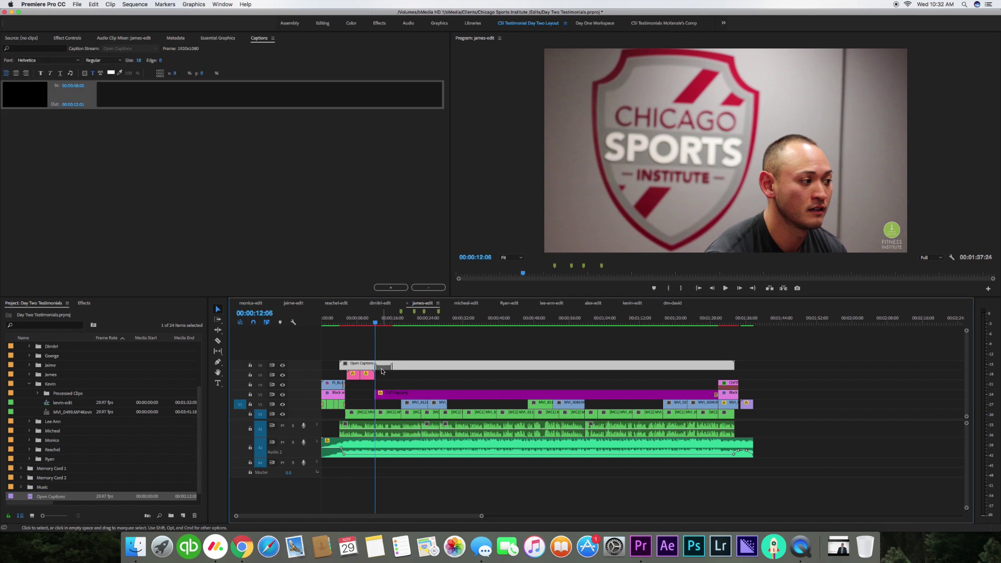
- Play the interview to hear the line, stopping near 16 seconds, then move to about 17 seconds
left_click(165, 99)
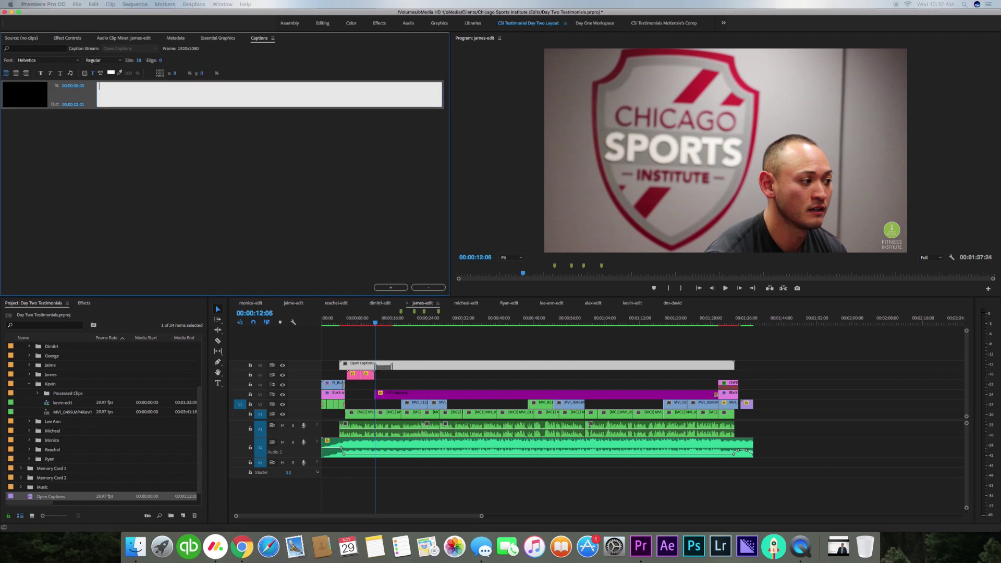
left_click(376, 324)
key("space")
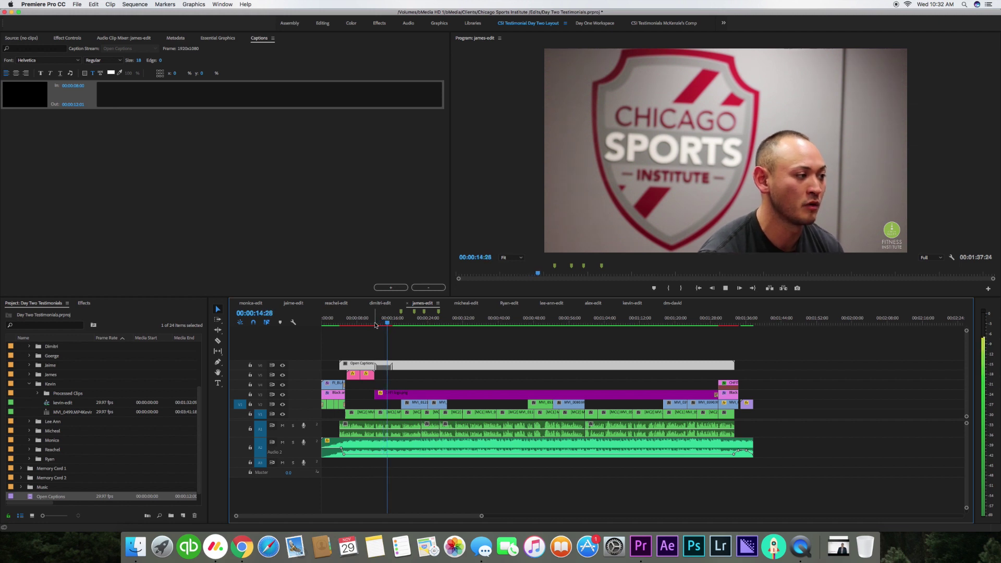
key("space")
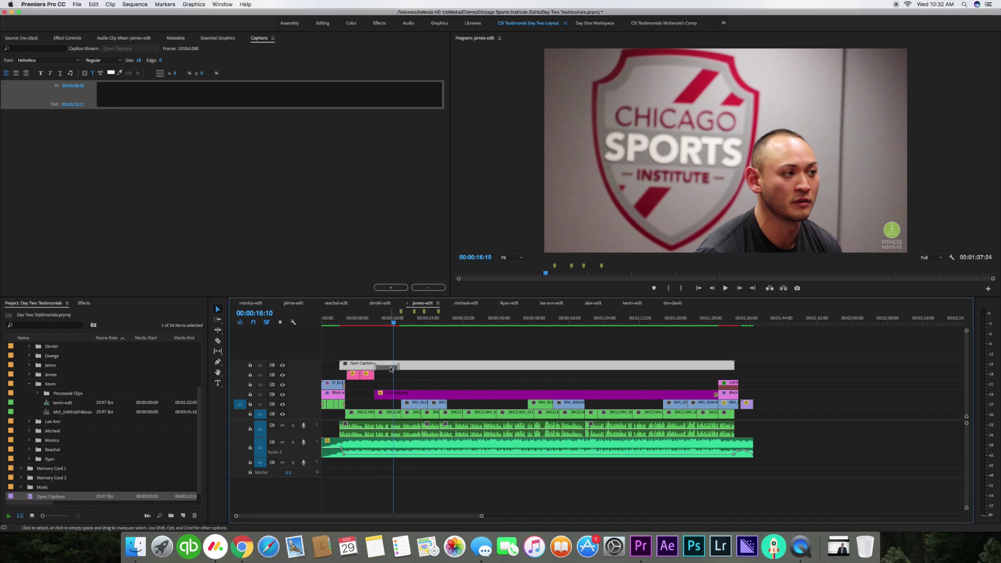
left_click(398, 320)
- Paste the transcript line into the caption and fix its comma and line breaks
left_click_drag(398, 320, 400, 319)
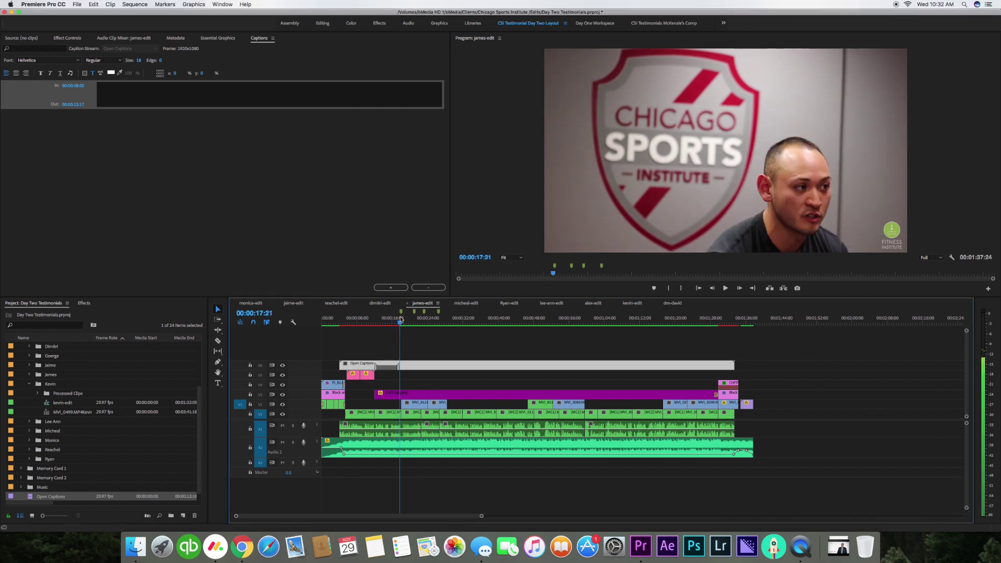
left_click(166, 99)
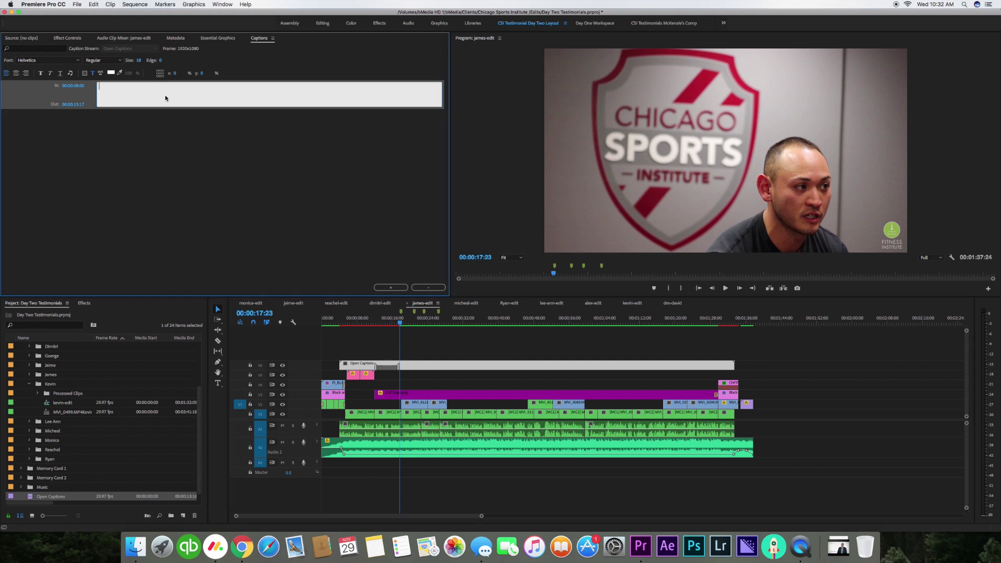
type("One being kinda You know, we both kinda learn from the same Palliative and methodology.")
left_click(100, 89)
key("BackSpace")
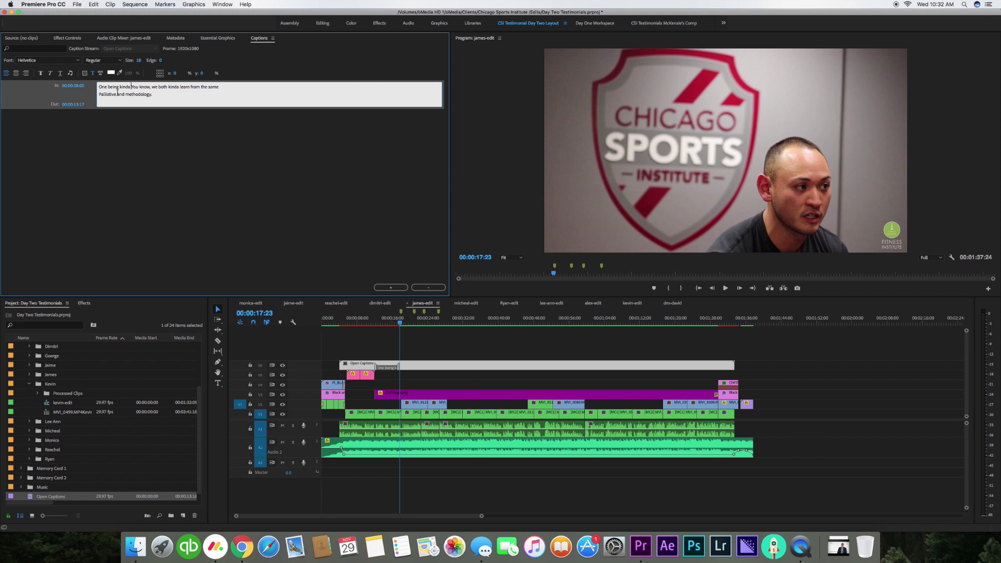
type(",")
left_click(155, 87)
key("Return")
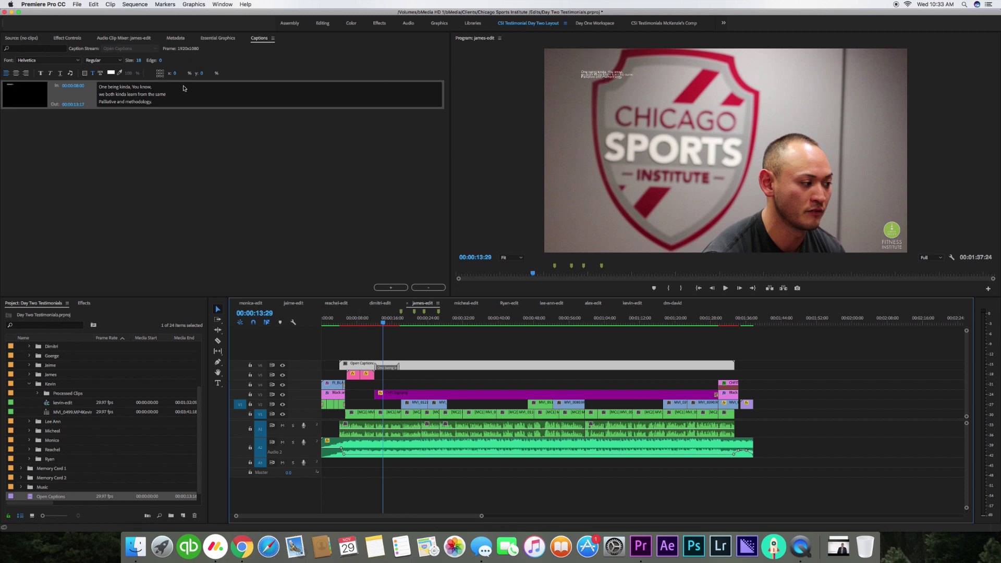
- Place the caption at bottom centre, centre-align it, enlarge the text to about 43, and rejoin lines
left_click(160, 76)
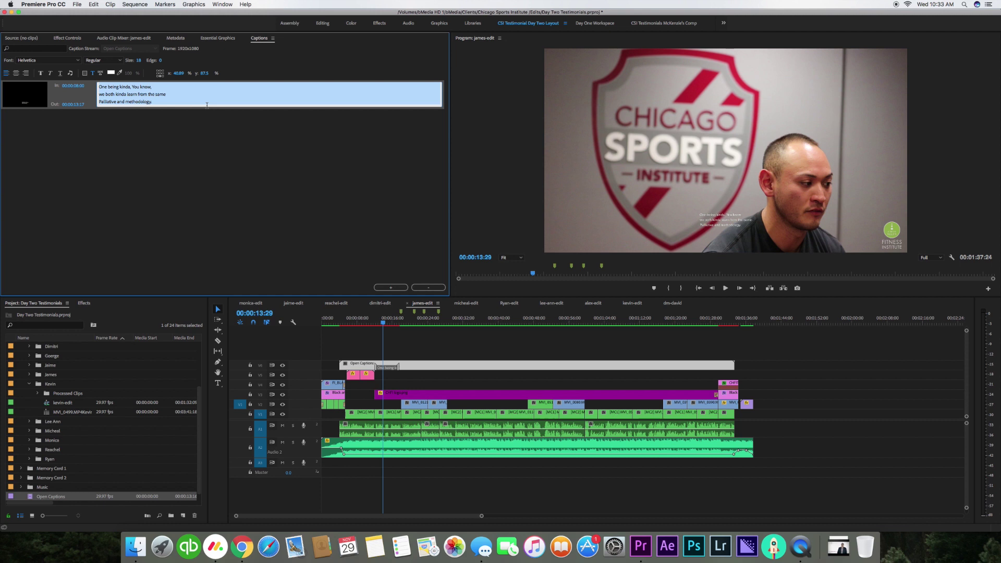
left_click(15, 73)
left_click_drag(139, 61, 159, 60)
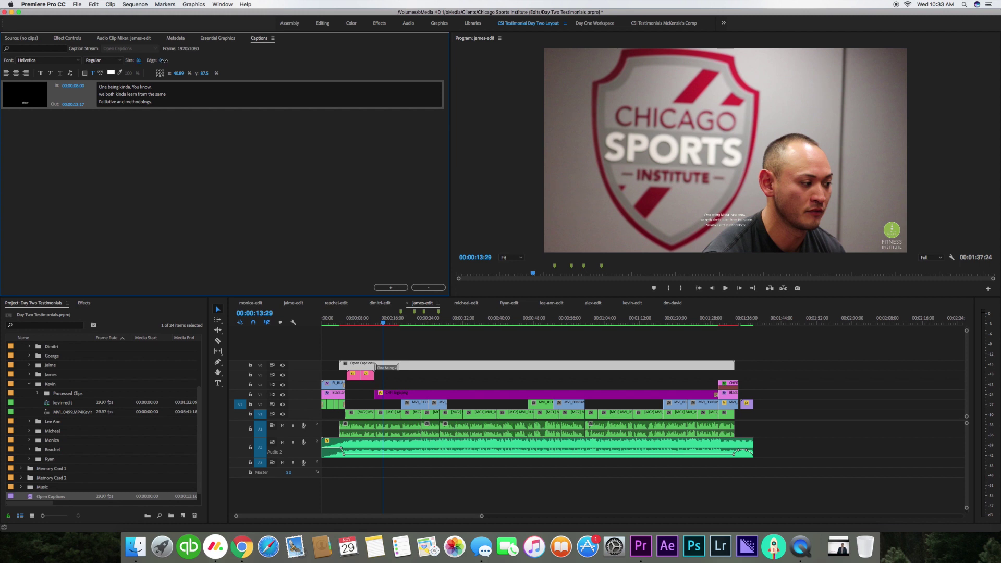
left_click_drag(169, 60, 134, 63)
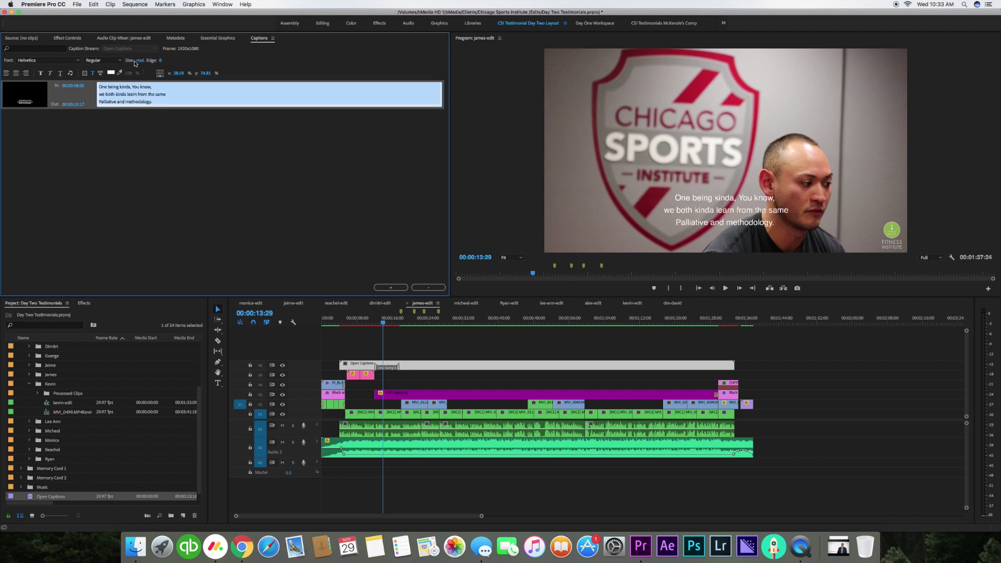
left_click(115, 99)
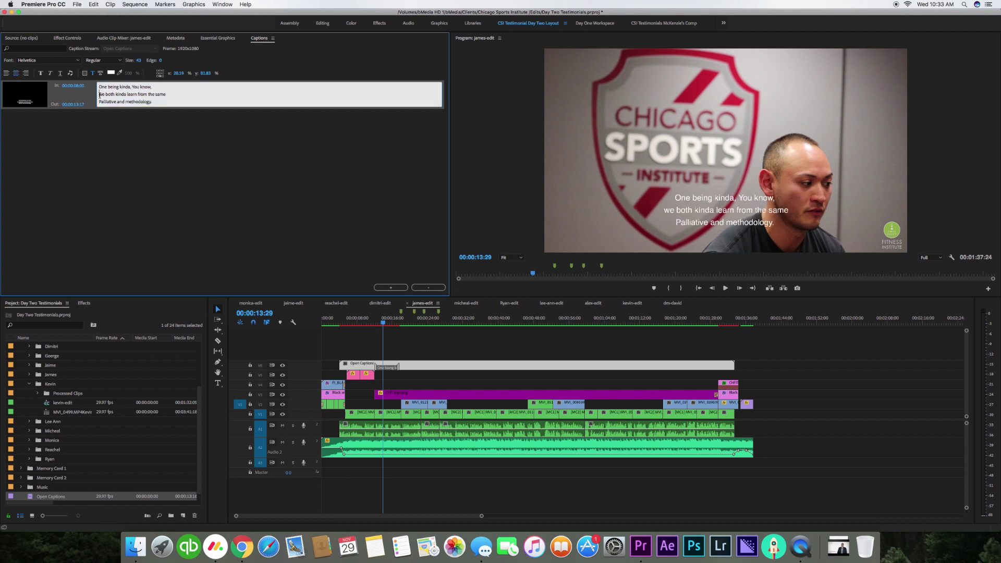
key("BackSpace")
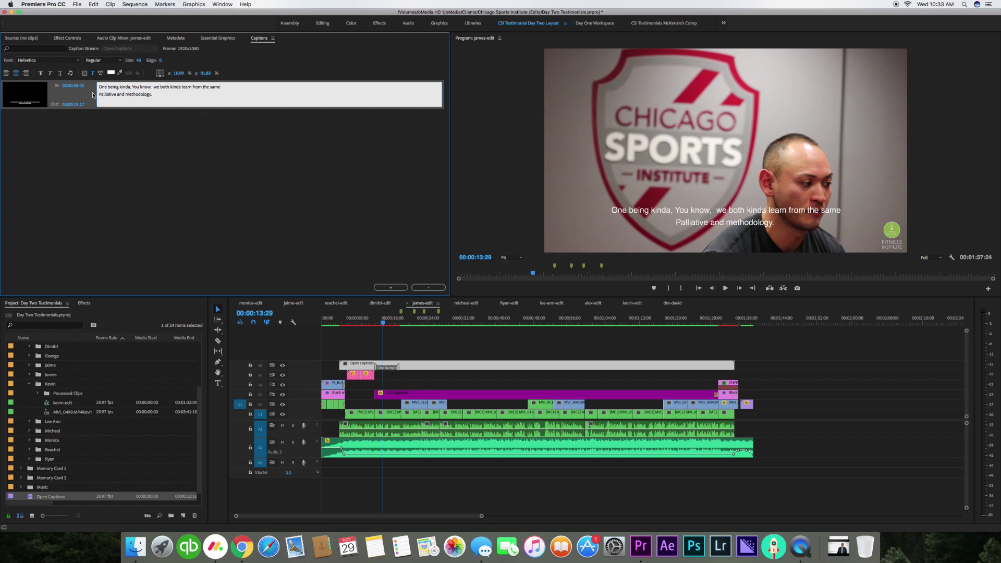
left_click(420, 310)
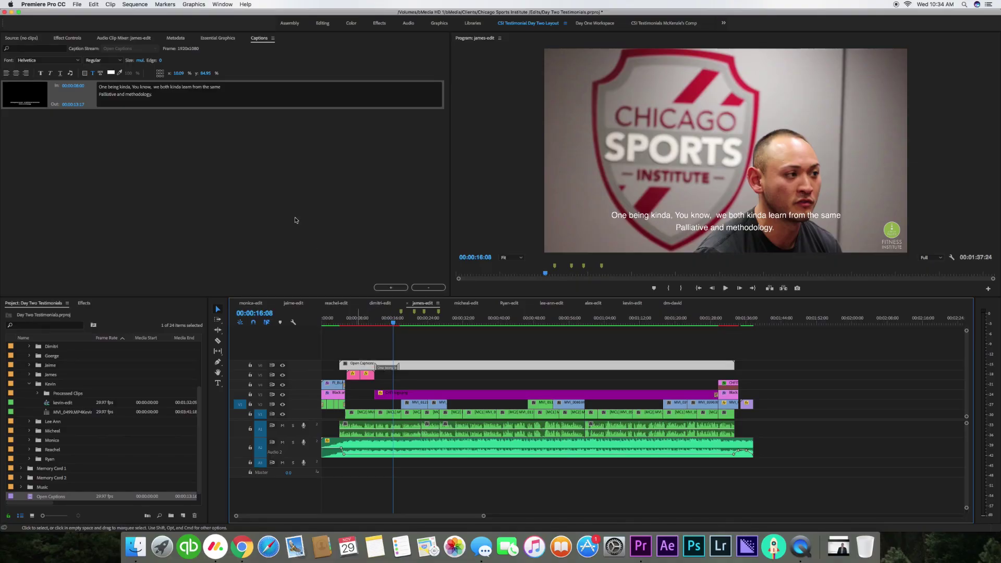
- Save the project and set the caption background opacity to 0% in its colour settings
key("super+s")
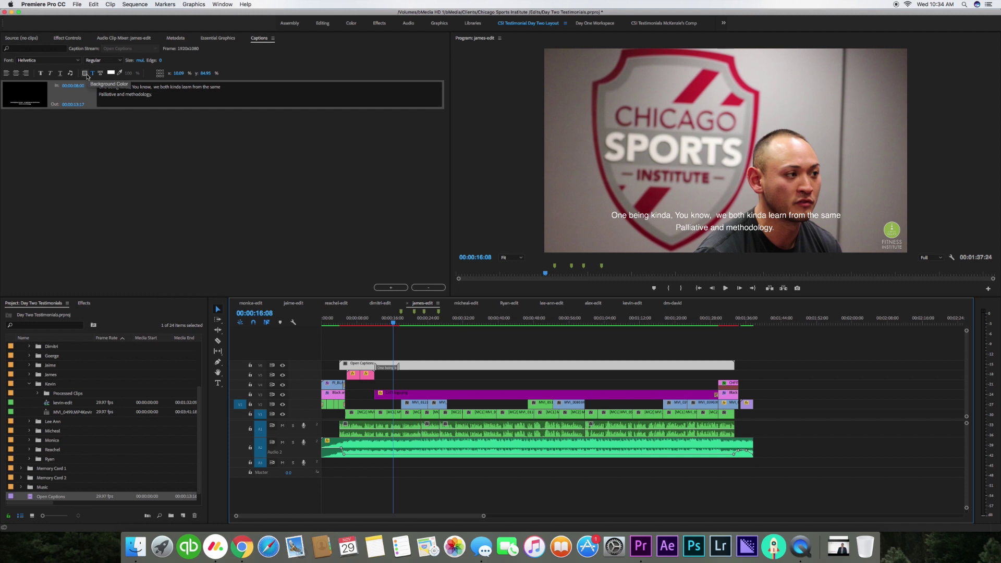
left_click(84, 76)
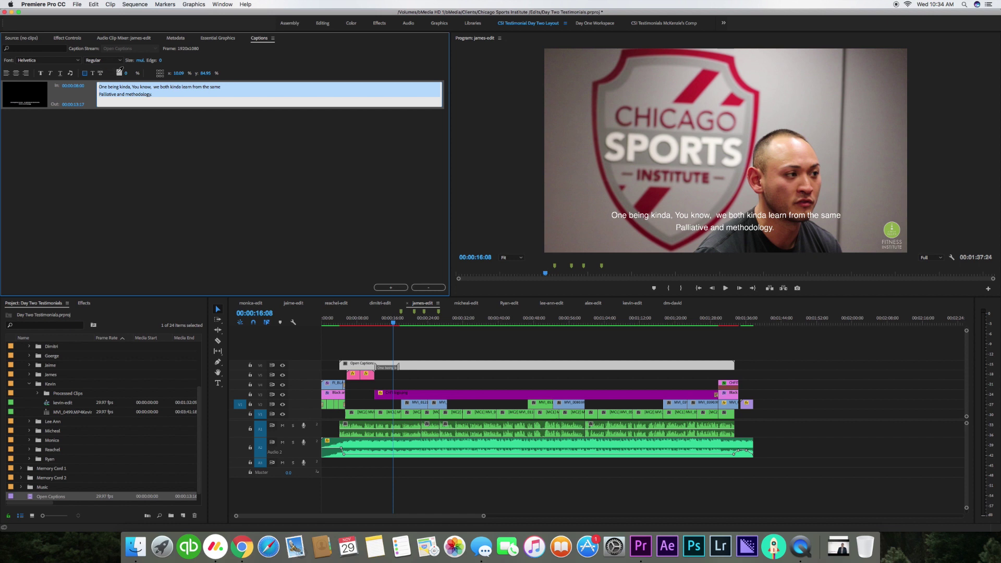
left_click(118, 72)
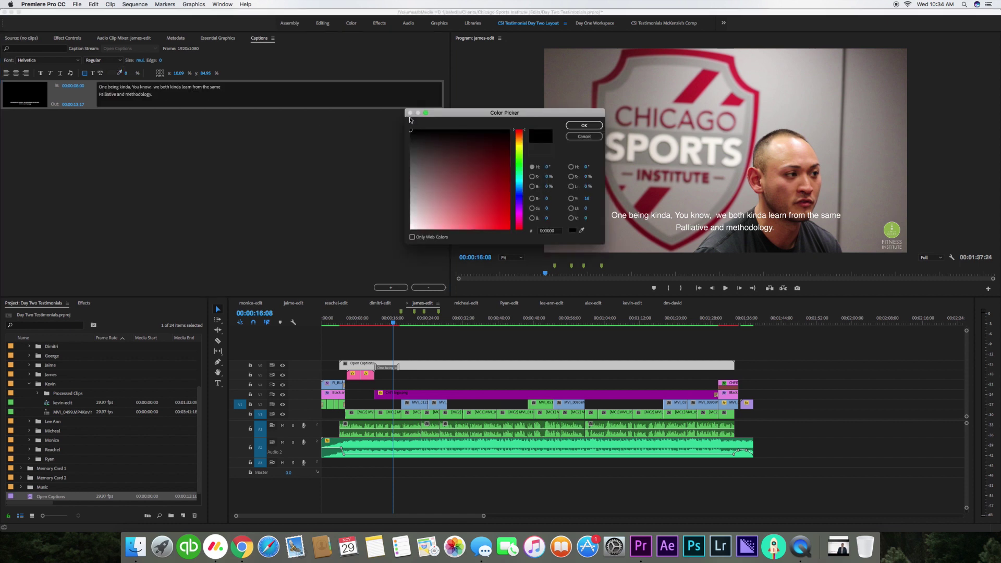
left_click(577, 127)
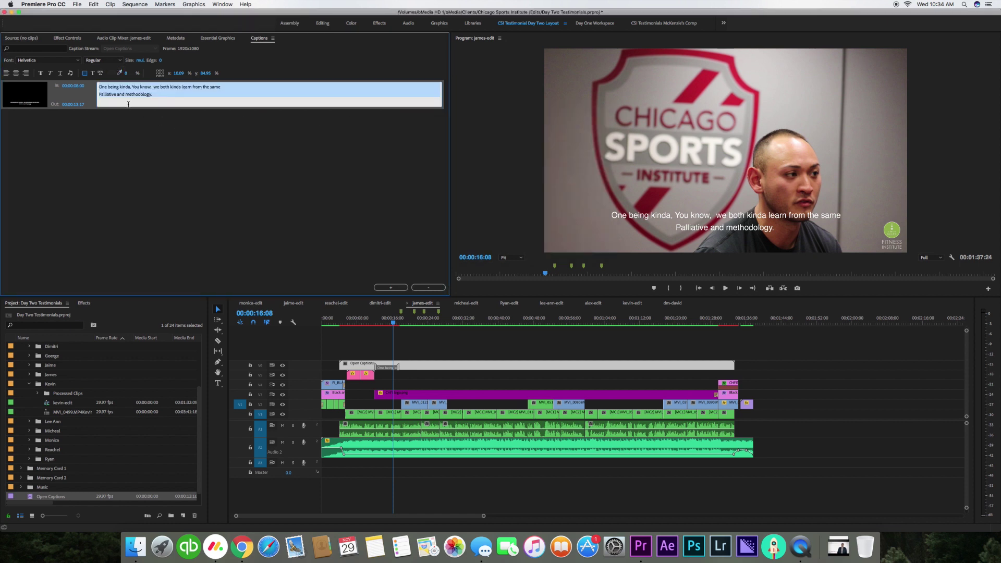